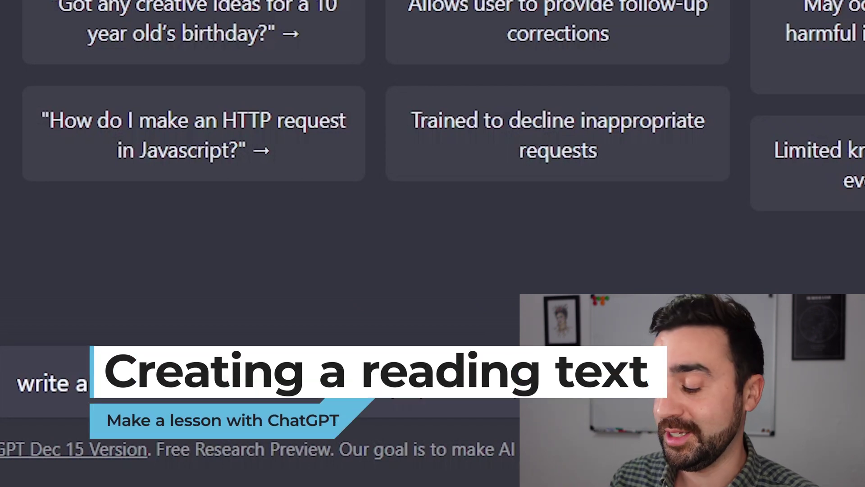
- Send the prompt asking ChatGPT for a text about Fortnite
{"action": "key", "text": "Return"}
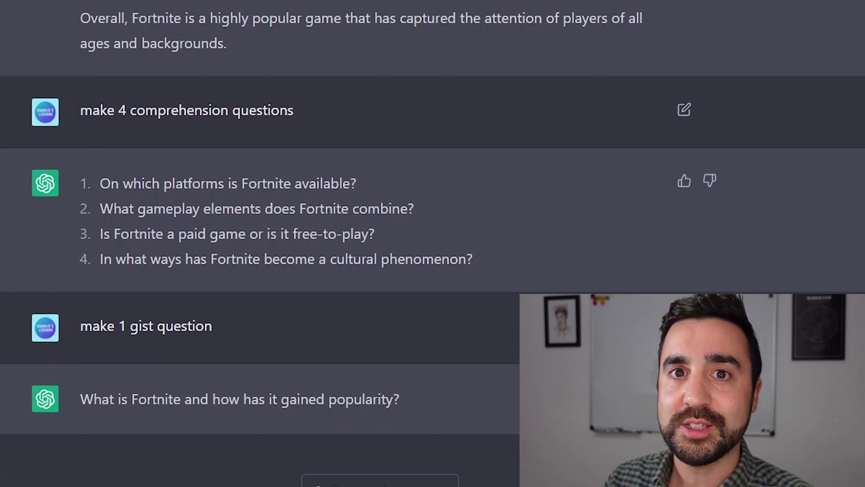
- Ask ChatGPT to 'write an answer key for those 5 questions'
{"action": "type", "text": "write an answer key for t"}
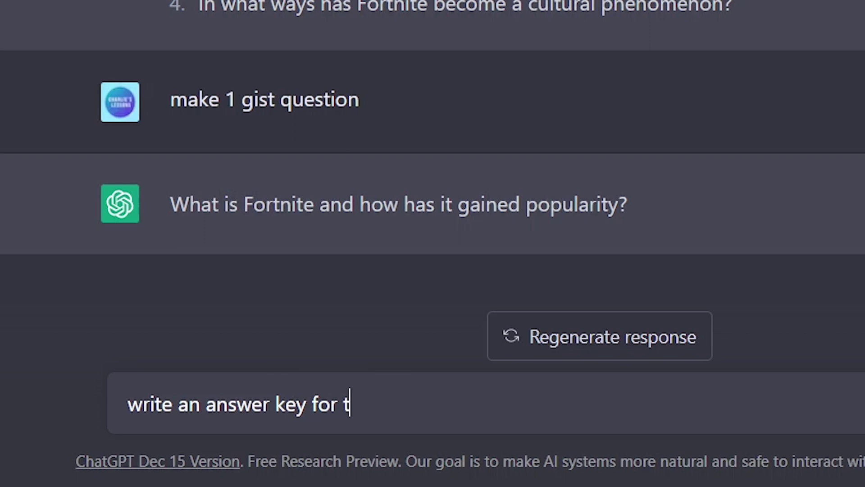
{"action": "type", "text": "hose 5 questi"}
{"action": "type", "text": "ons"}
{"action": "key", "text": "Return"}
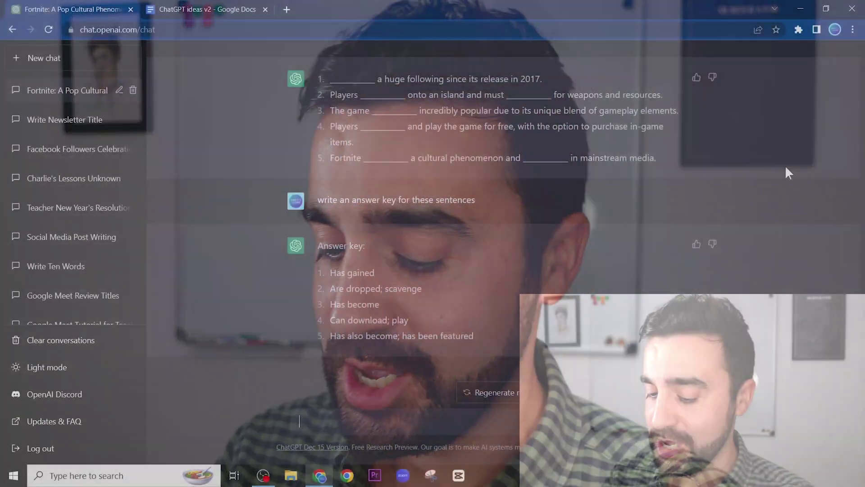
- Request 'write 5 conversation questions about fornite' from ChatGPT
{"action": "type", "text": "write "}
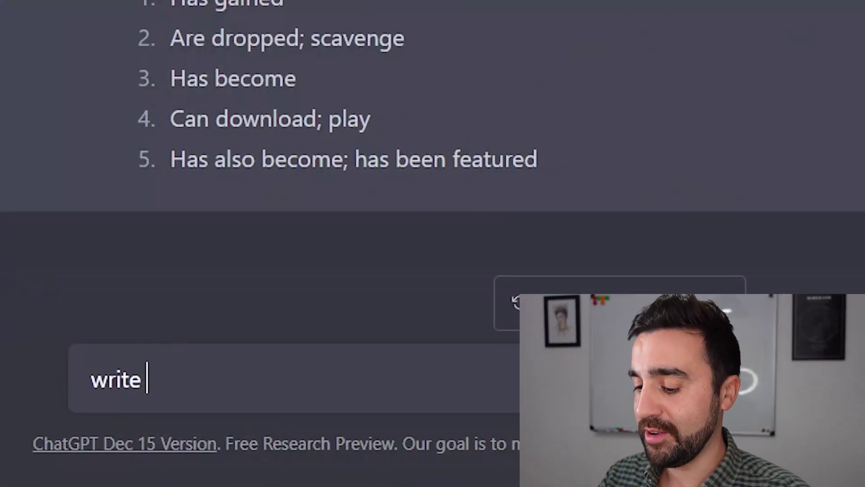
{"action": "type", "text": "5 conversat"}
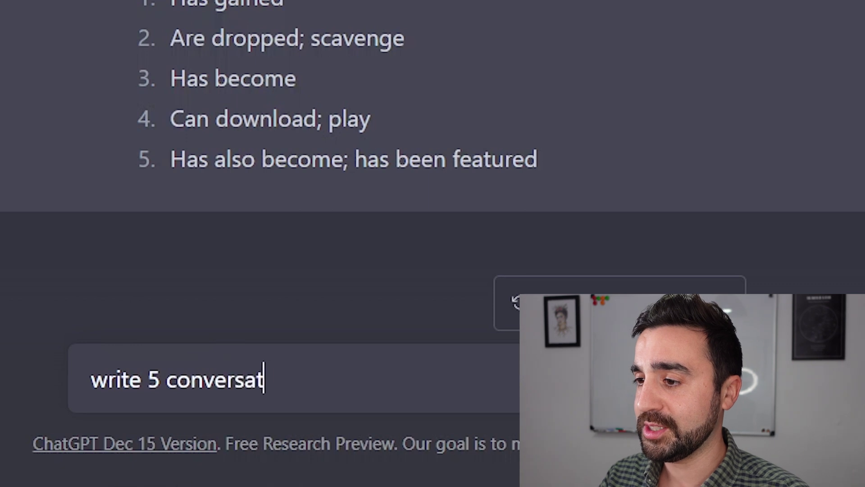
{"action": "type", "text": "ion questions ab"}
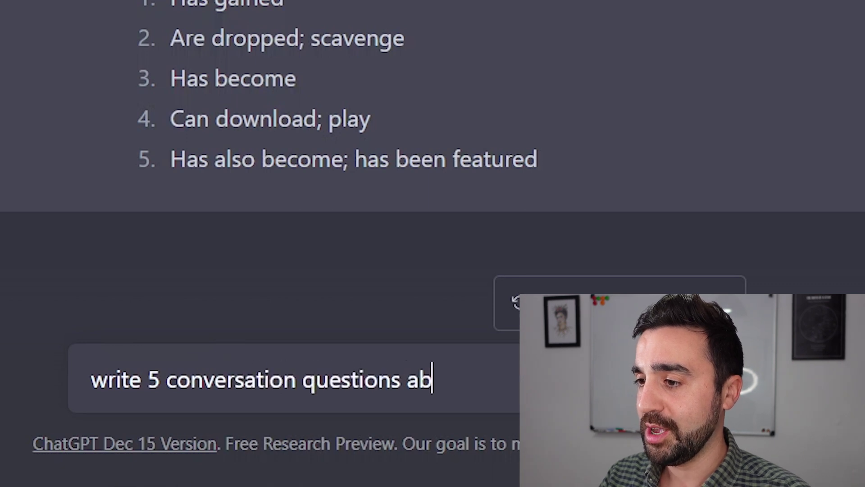
{"action": "type", "text": "out fornite"}
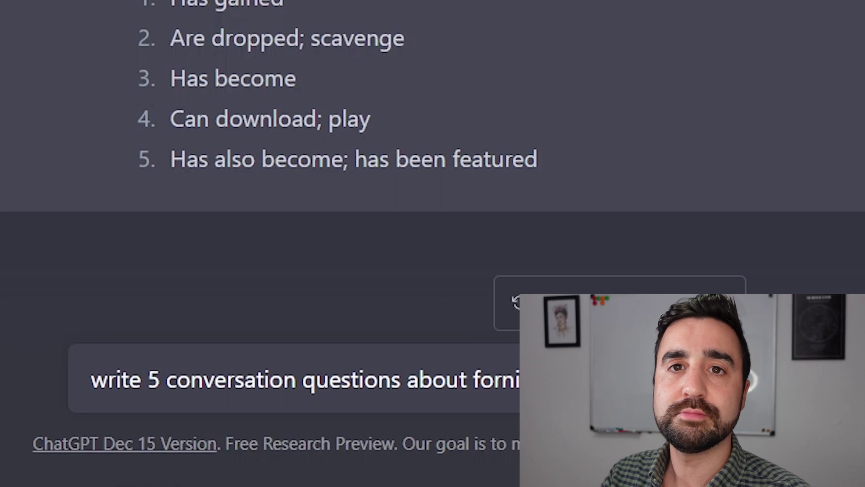
{"action": "key", "text": "Return"}
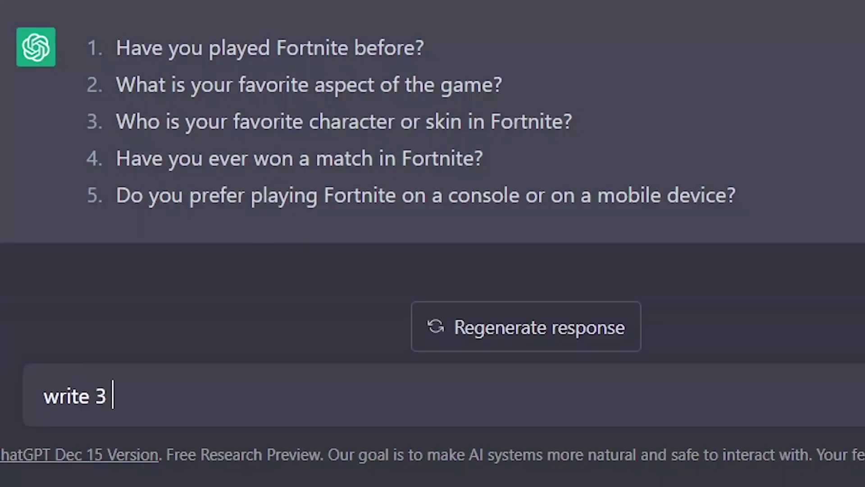
- Send the request 'write 2 writing prompts on fortnite'
{"action": "key", "text": "Return"}
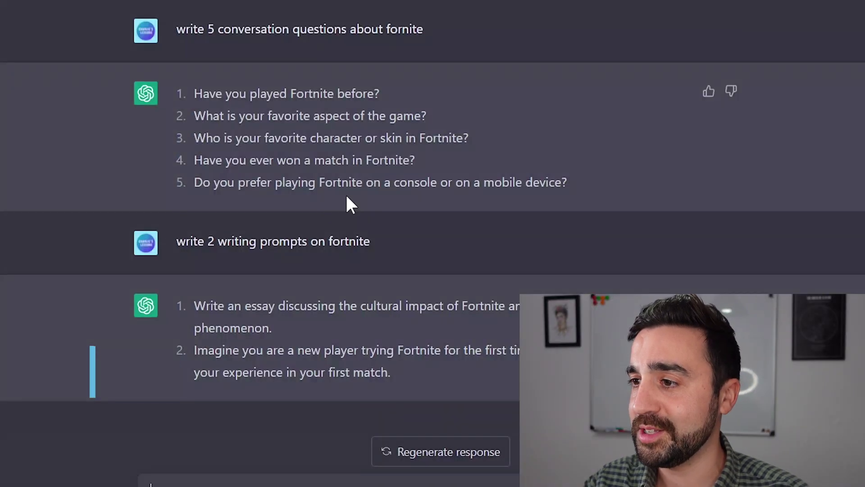
- Copy the Fortnite article from ChatGPT and paste it into the Google Doc without formatting
{"action": "scroll", "coordinate": [356, 244], "scroll_direction": "down", "scroll_amount": 10}
{"action": "scroll", "coordinate": [358, 247], "scroll_direction": "up", "scroll_amount": 20}
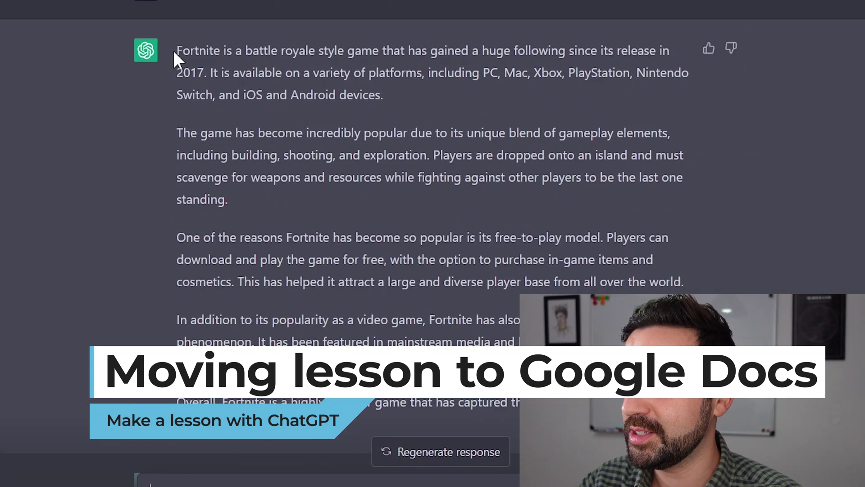
{"action": "left_click_drag", "start_coordinate": [179, 51], "coordinate": [322, 415]}
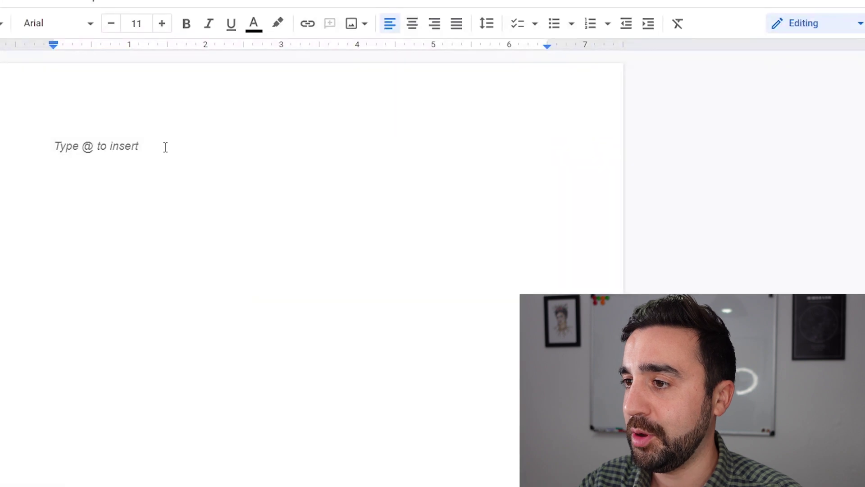
{"action": "right_click", "coordinate": [166, 147]}
{"action": "left_click", "coordinate": [247, 250]}
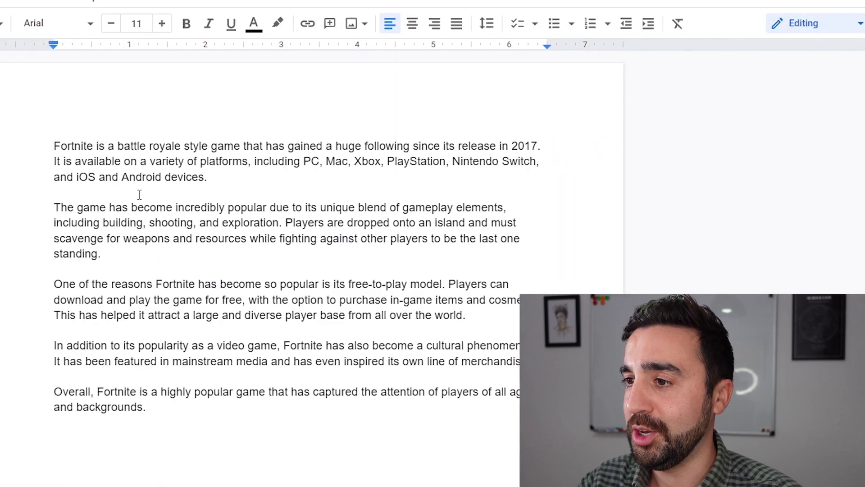
- Add a 'Fortnite lesson' title above the article and give it the Title style
{"action": "type", "text": "+"}
{"action": "key", "text": "Return"}
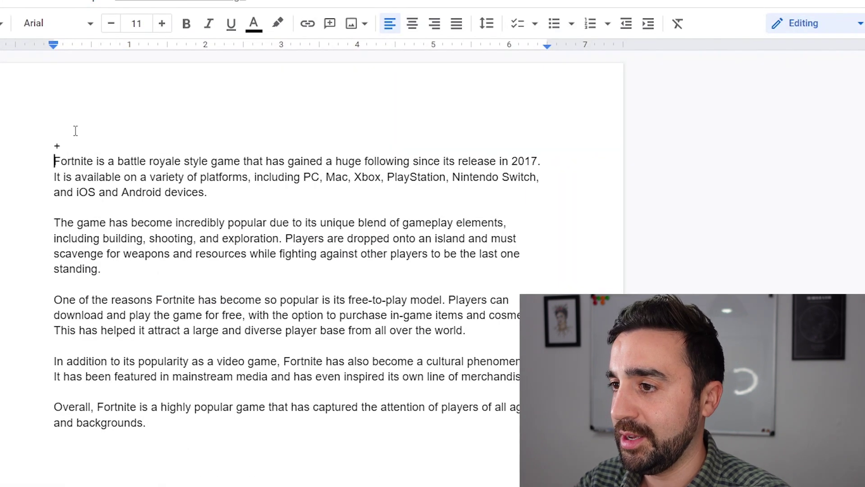
{"action": "key", "text": "BackSpace"}
{"action": "key", "text": "BackSpace"}
{"action": "key", "text": "Return"}
{"action": "key", "text": "Up"}
{"action": "key", "text": "Return"}
{"action": "key", "text": "Up"}
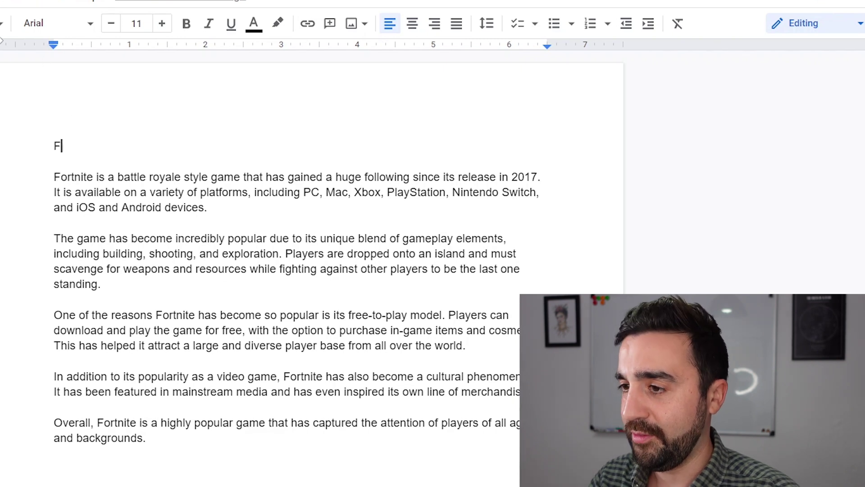
{"action": "type", "text": "Fortn"}
{"action": "type", "text": "ite I"}
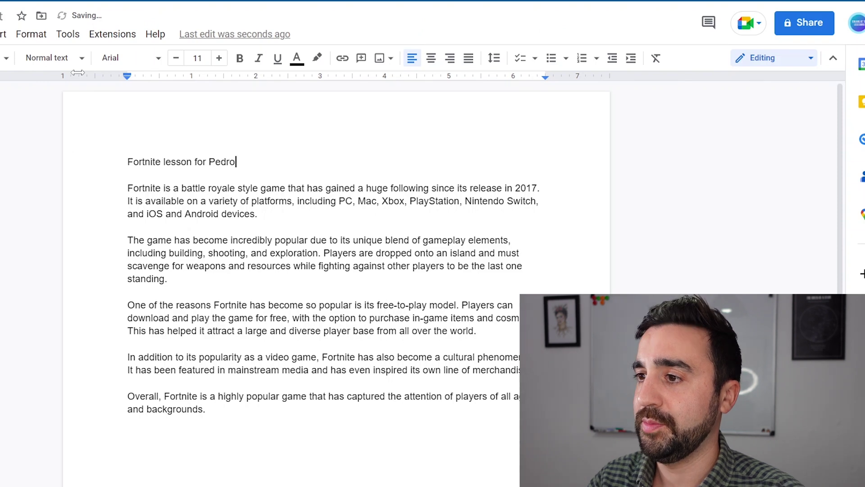
{"action": "triple_click", "coordinate": [163, 164]}
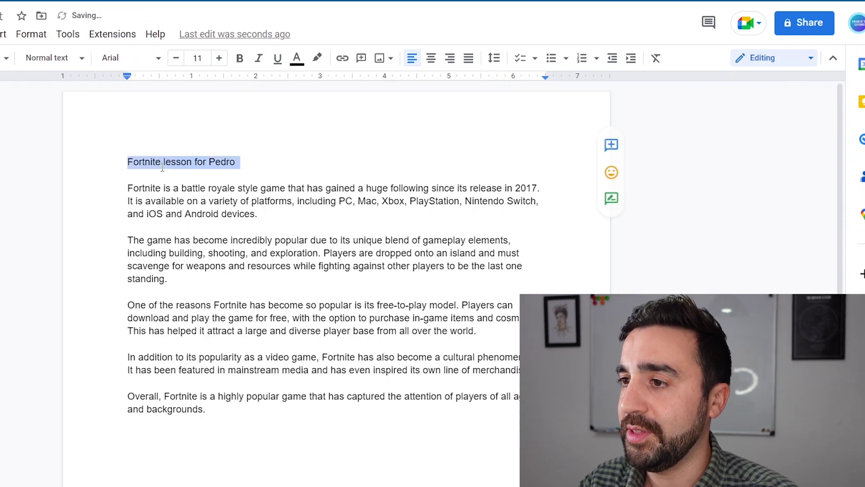
{"action": "left_click", "coordinate": [64, 57]}
{"action": "left_click", "coordinate": [77, 150]}
- Add an empty line below the article's last sentence
{"action": "left_click", "coordinate": [249, 444]}
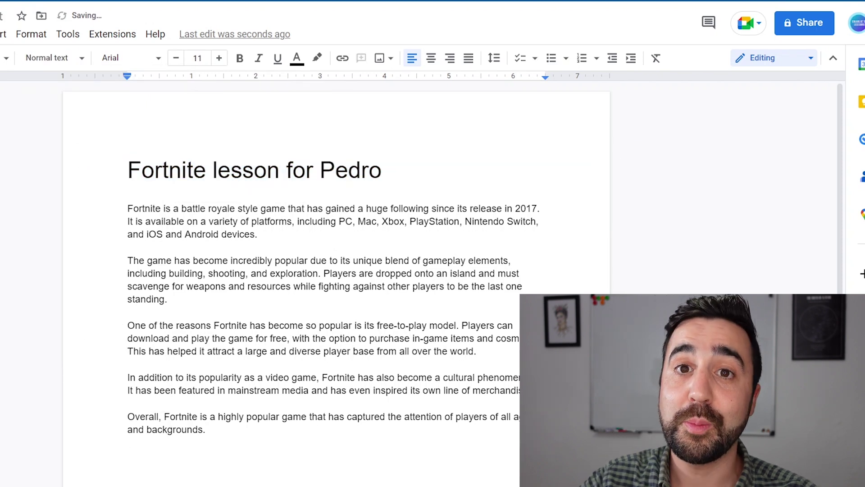
{"action": "key", "text": "Return"}
{"action": "key", "text": "alt+Tab"}
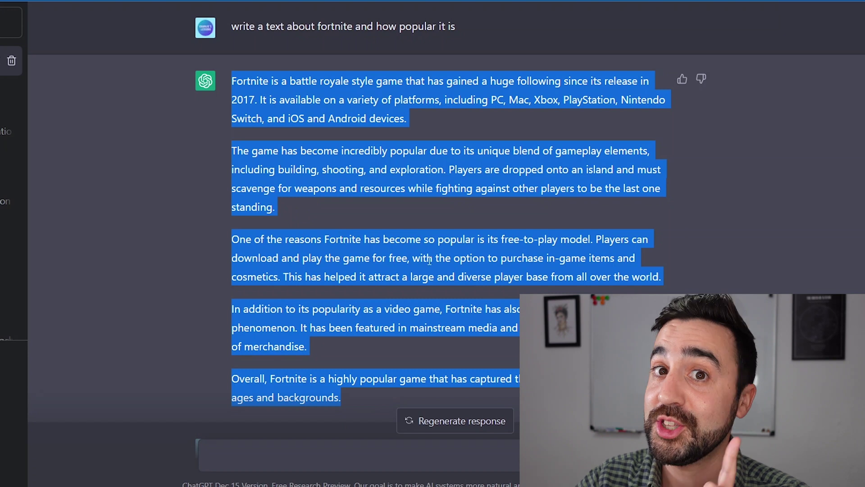
- Copy the gist question from ChatGPT and return to the lesson document
{"action": "scroll", "coordinate": [446, 256], "scroll_direction": "down", "scroll_amount": 7}
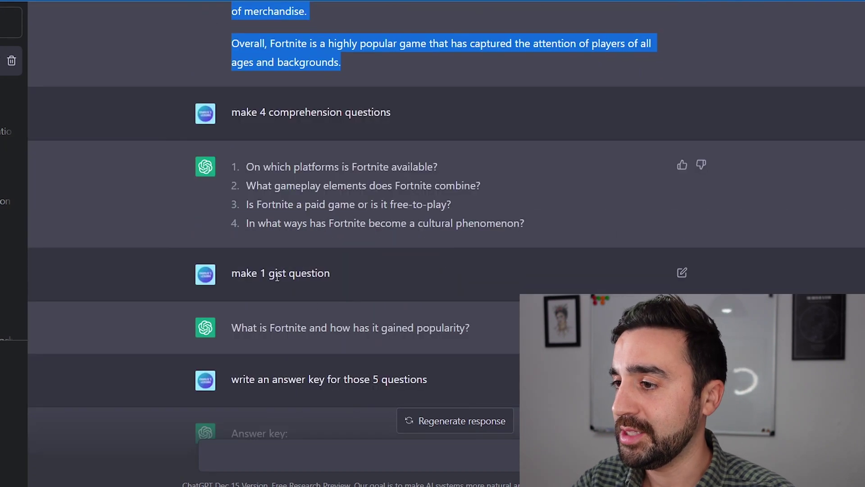
{"action": "left_click_drag", "start_coordinate": [235, 328], "coordinate": [421, 322]}
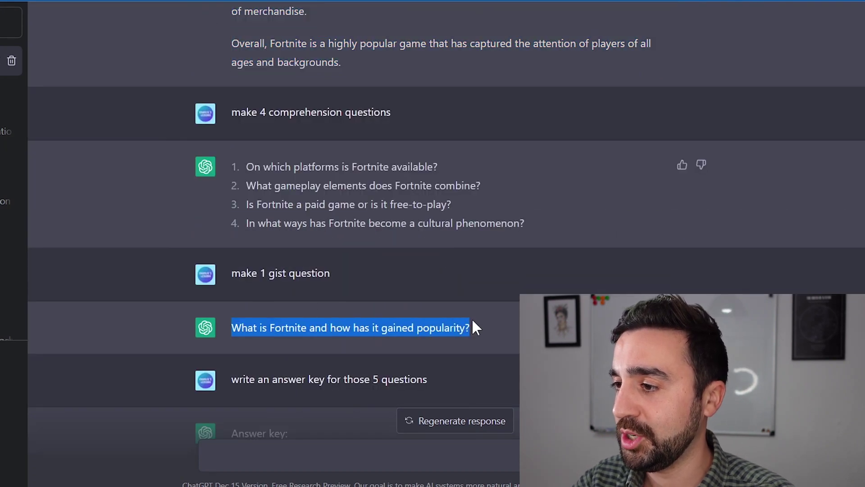
{"action": "key", "text": "alt+Tab"}
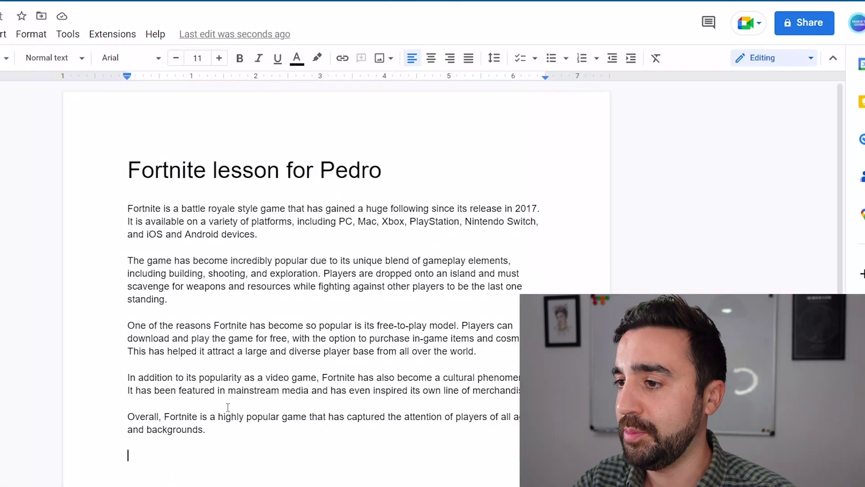
{"action": "scroll", "coordinate": [228, 407], "scroll_direction": "down", "scroll_amount": 2}
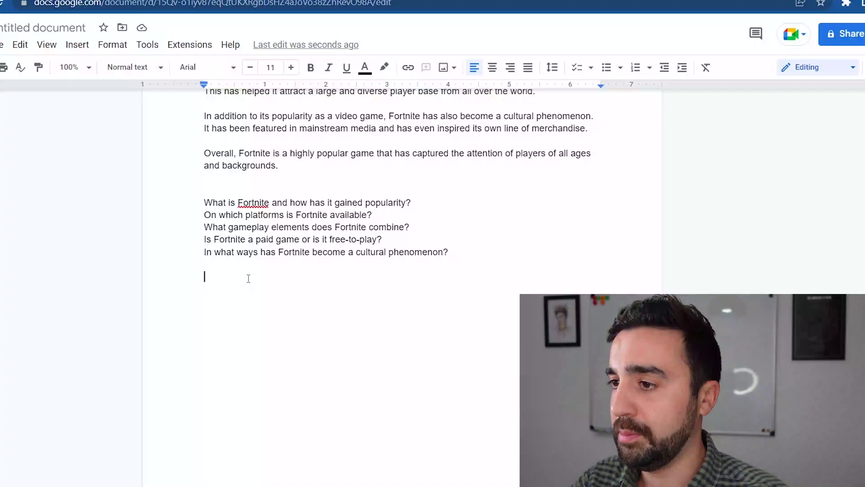
- Paste the Fortnite questions and add a 'Reading questions' Heading 2 for them
{"action": "right_click", "coordinate": [247, 276]}
{"action": "left_click", "coordinate": [334, 131]}
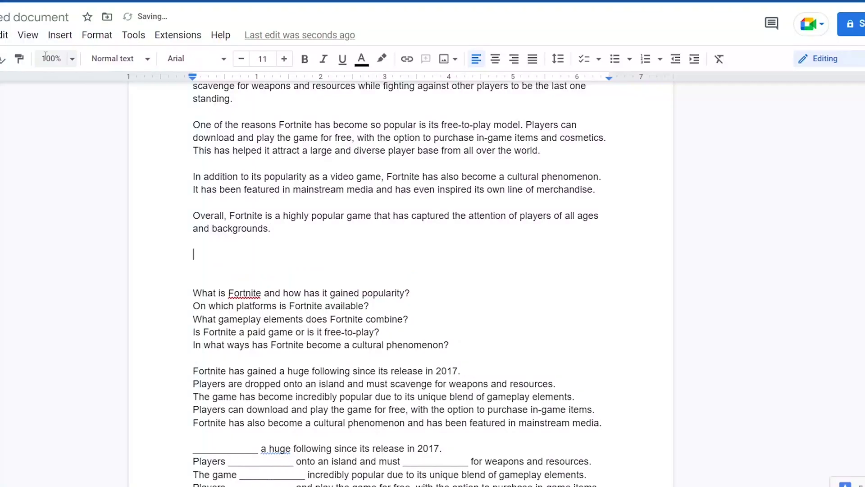
{"action": "key", "text": "ctrl+alt+2"}
{"action": "type", "text": "Reading questions"}
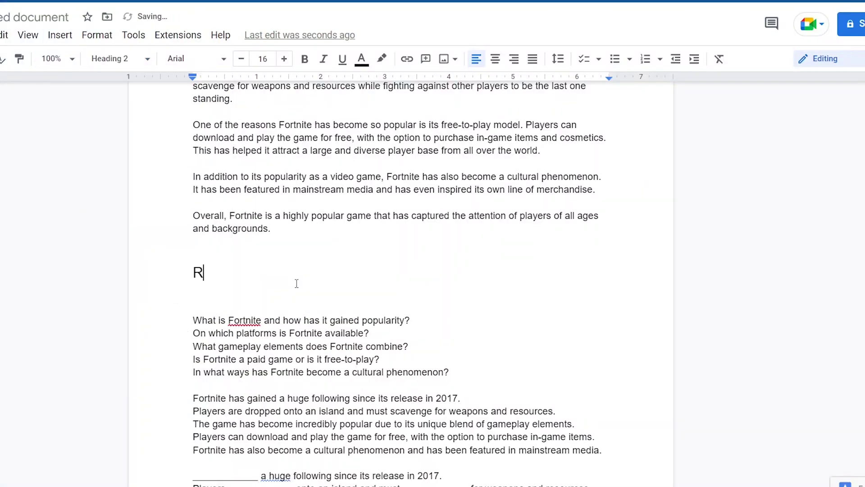
{"action": "scroll", "coordinate": [315, 275], "scroll_direction": "down", "scroll_amount": 2}
{"action": "left_click", "coordinate": [194, 318]}
{"action": "left_click", "coordinate": [120, 58]}
- Add a 'Grammar F…' heading for the gap-fill and a second-level heading below it
{"action": "left_click", "coordinate": [141, 282]}
{"action": "type", "text": "Grammar F"}
{"action": "scroll", "coordinate": [153, 275], "scroll_direction": "down", "scroll_amount": 10}
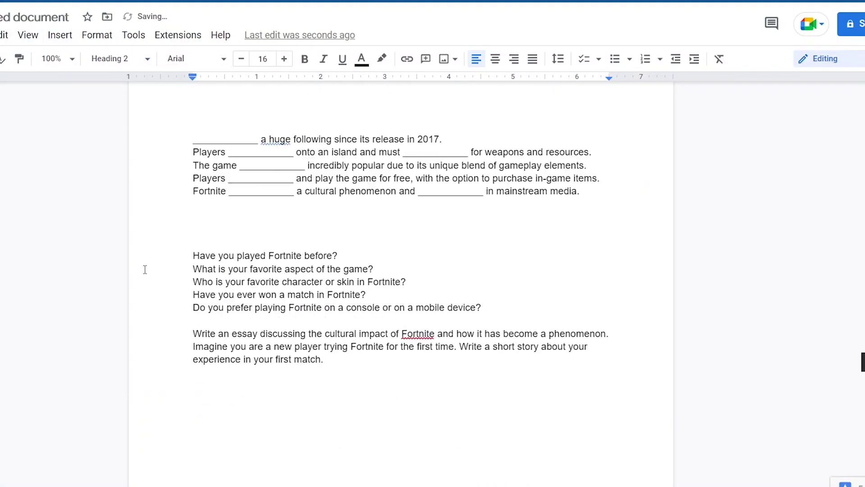
{"action": "left_click", "coordinate": [153, 235]}
{"action": "key", "text": "ctrl+alt+1"}
{"action": "left_click", "coordinate": [60, 34]}
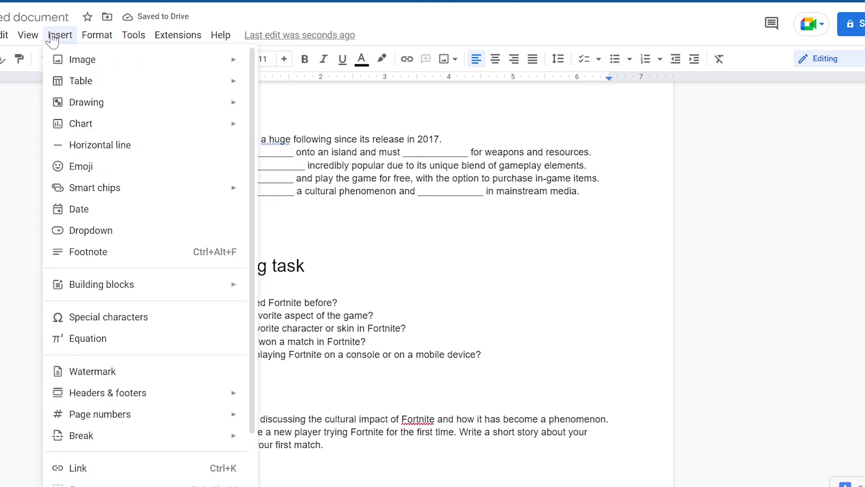
{"action": "key", "text": "ctrl+alt+2"}
{"action": "scroll", "coordinate": [170, 294], "scroll_direction": "up", "scroll_amount": 15}
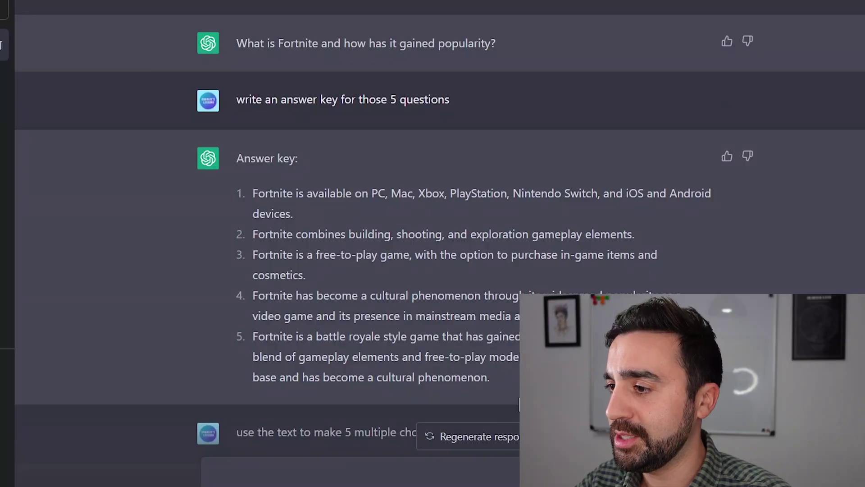
- Insert a page break after the homework prompts to start a new page for the answer key
{"action": "left_click_drag", "start_coordinate": [519, 405], "coordinate": [251, 192]}
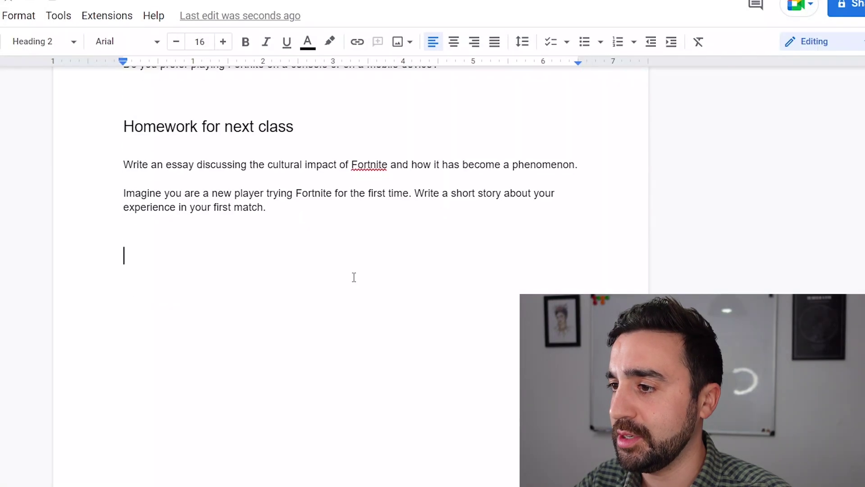
{"action": "key", "text": "Return"}
{"action": "scroll", "coordinate": [354, 277], "scroll_direction": "down", "scroll_amount": 1}
{"action": "key", "text": "ctrl+Return"}
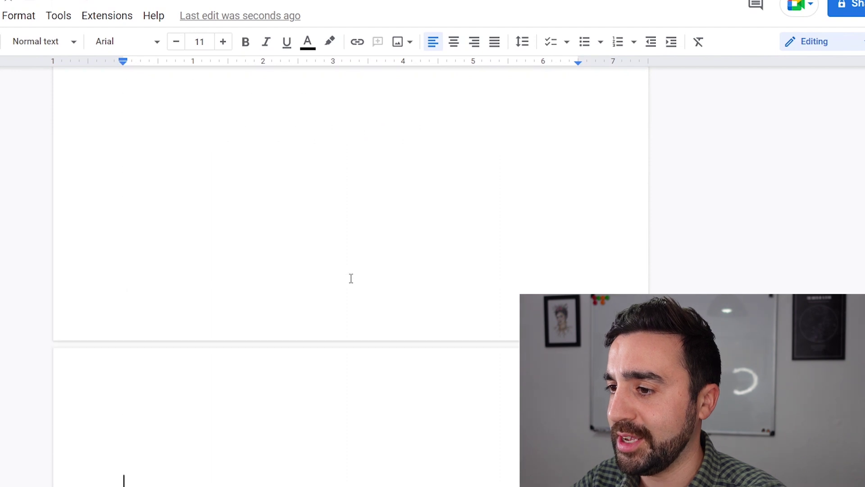
{"action": "scroll", "coordinate": [350, 276], "scroll_direction": "down", "scroll_amount": 4}
{"action": "right_click", "coordinate": [183, 211]}
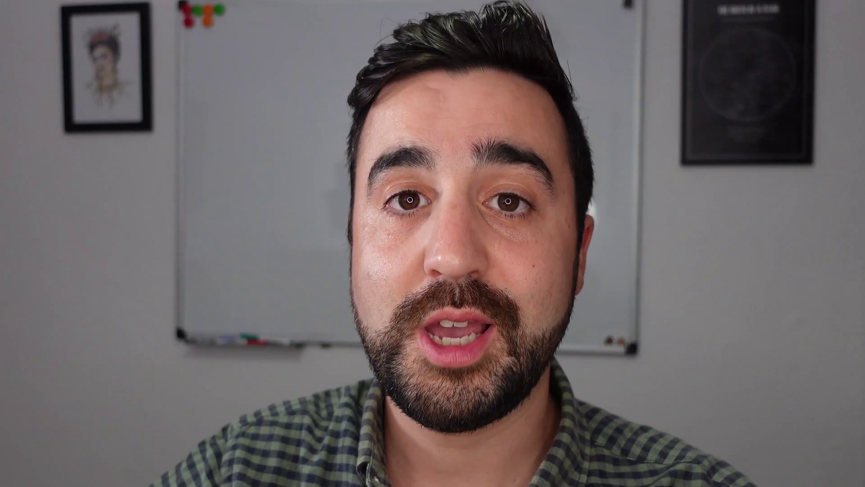